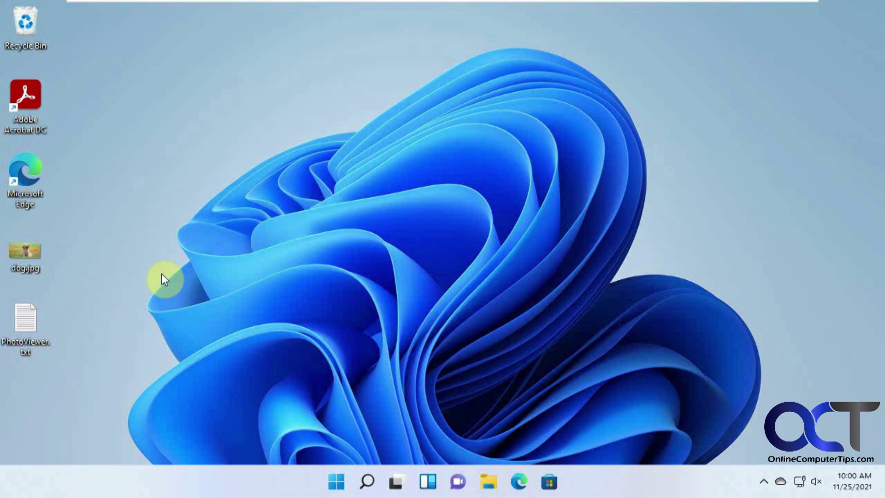
# Step: Check that dog.jpg opens in Photos, then review the registry text in PhotoViewer.txt
pyautogui.doubleClick(35, 259)
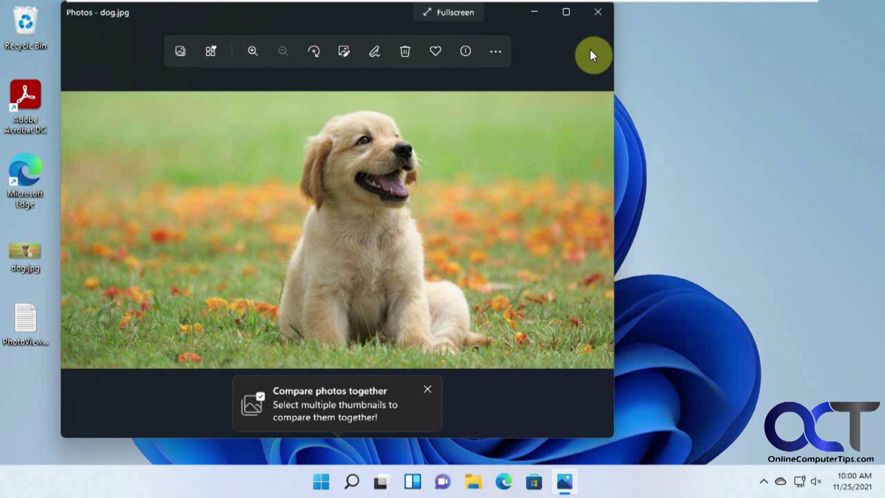
pyautogui.click(597, 12)
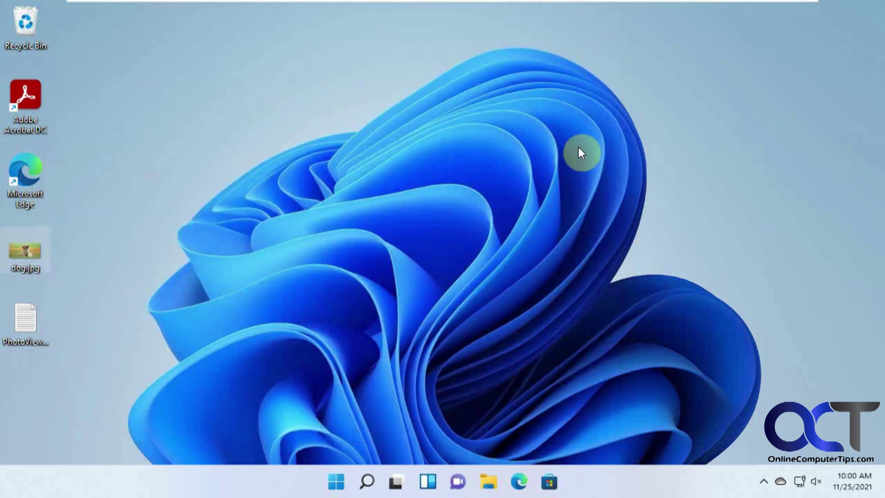
pyautogui.doubleClick(26, 329)
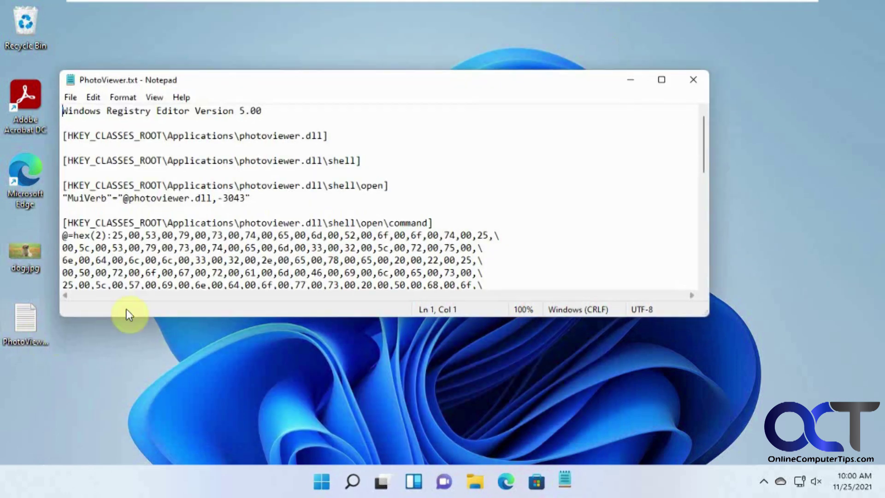
pyautogui.moveTo(474, 316); pyautogui.dragTo(489, 447)
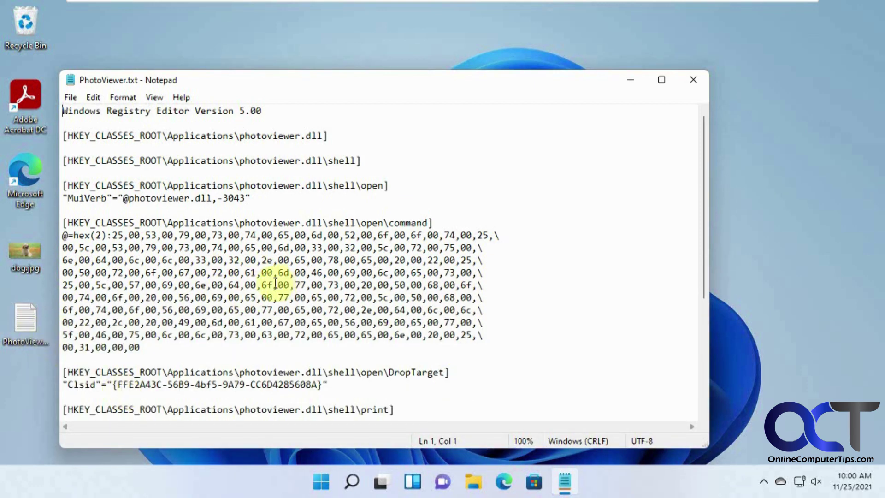
pyautogui.click(690, 81)
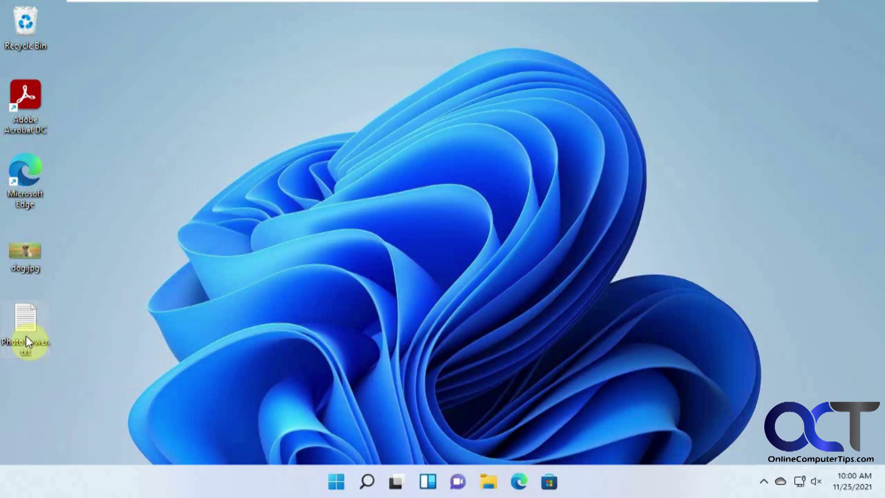
# Step: Rename PhotoViewer.txt to PhotoViewer.reg and confirm the extension change
pyautogui.click(31, 352)
pyautogui.click(32, 353)
pyautogui.doubleClick(27, 352)
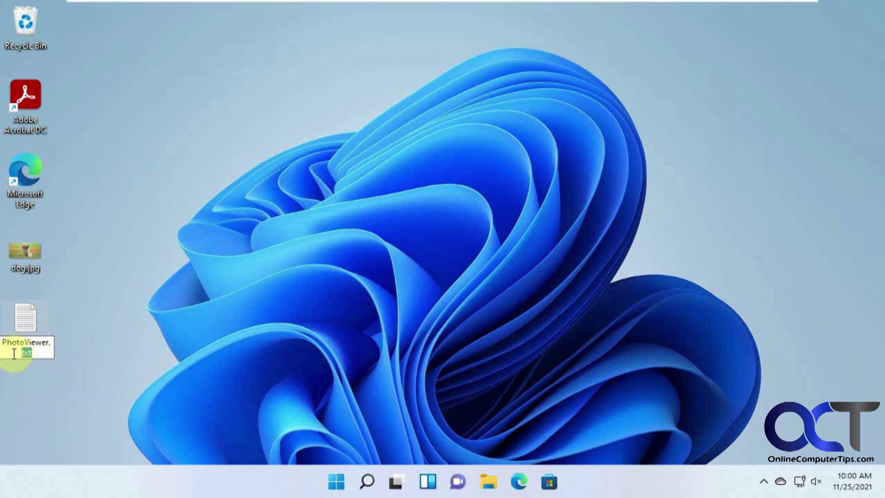
pyautogui.press('BackSpace')
pyautogui.write('reg')
pyautogui.press('Return')
pyautogui.click(505, 245)
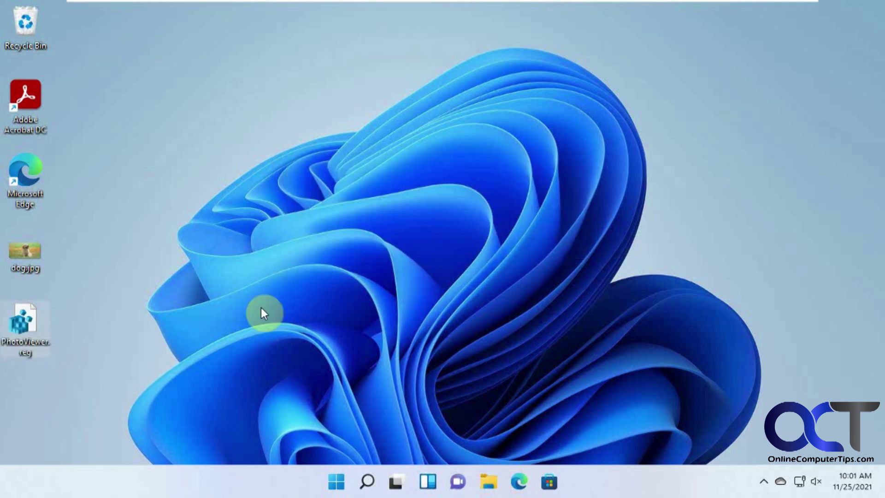
# Step: Merge PhotoViewer.reg into the registry, approving the UAC and Registry Editor prompts
pyautogui.doubleClick(25, 320)
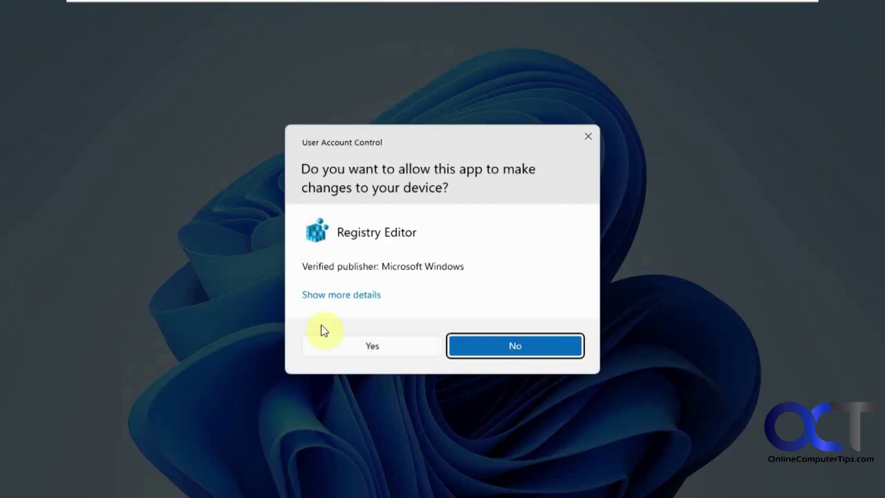
pyautogui.click(386, 345)
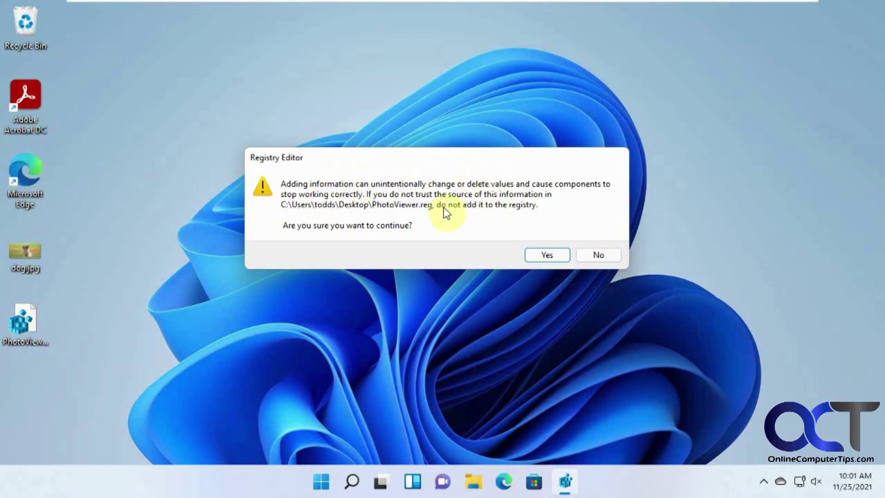
pyautogui.click(546, 256)
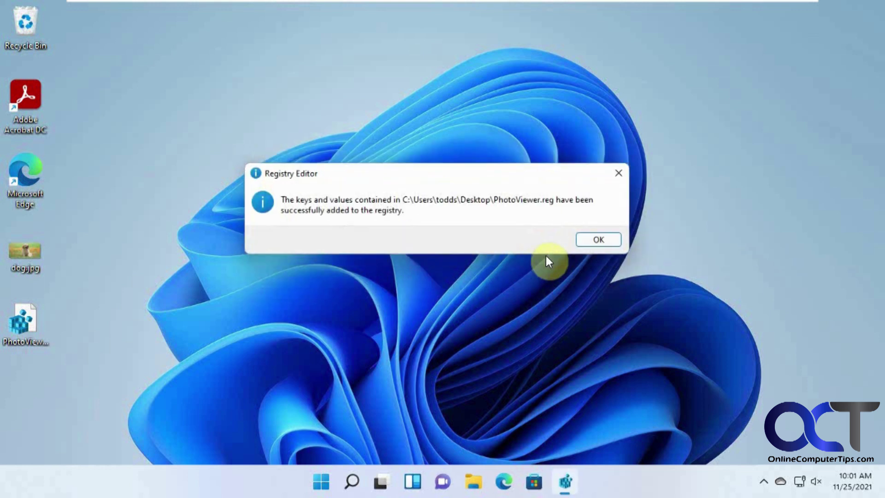
pyautogui.click(593, 237)
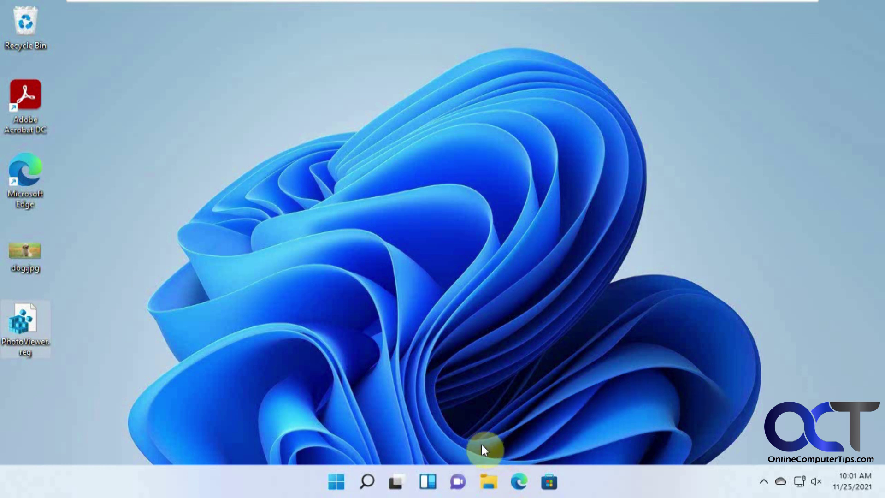
# Step: Restart the computer from the Start menu's power options
pyautogui.click(338, 475)
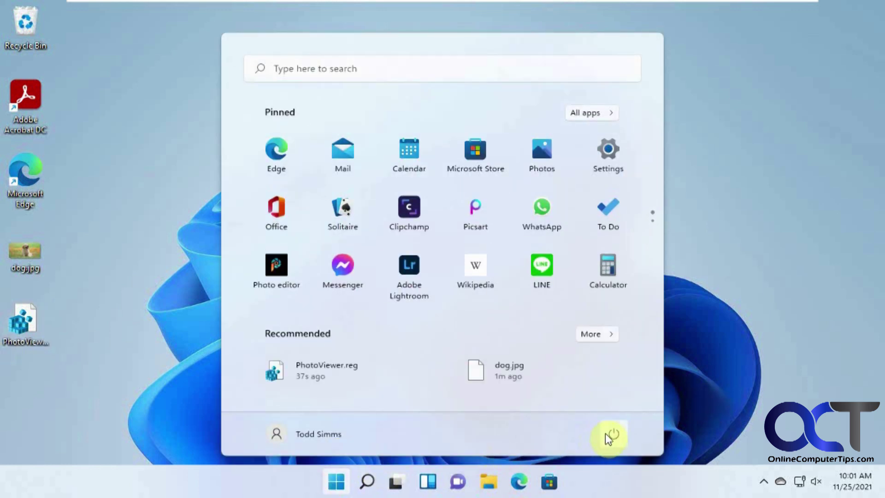
pyautogui.click(607, 436)
pyautogui.click(627, 403)
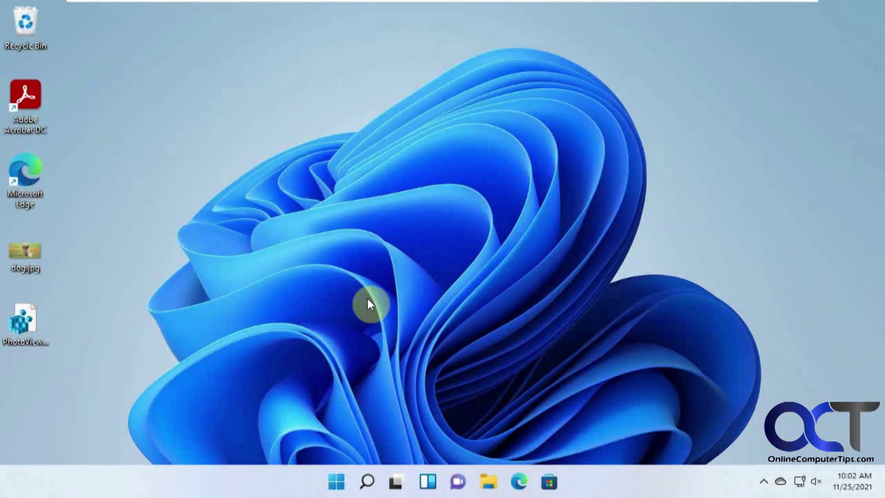
# Step: Confirm dog.jpg still opens in Photos, then open it with Windows Photo Viewer via Open with
pyautogui.doubleClick(26, 259)
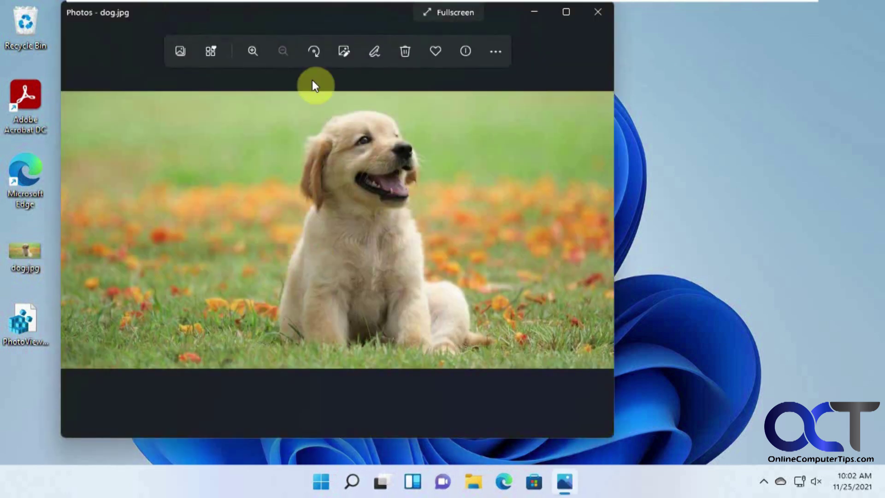
pyautogui.click(599, 12)
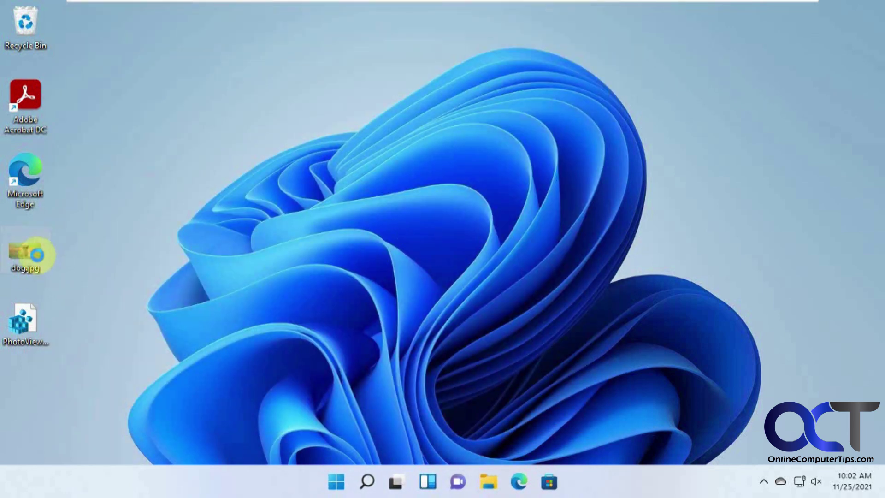
pyautogui.rightClick(38, 258)
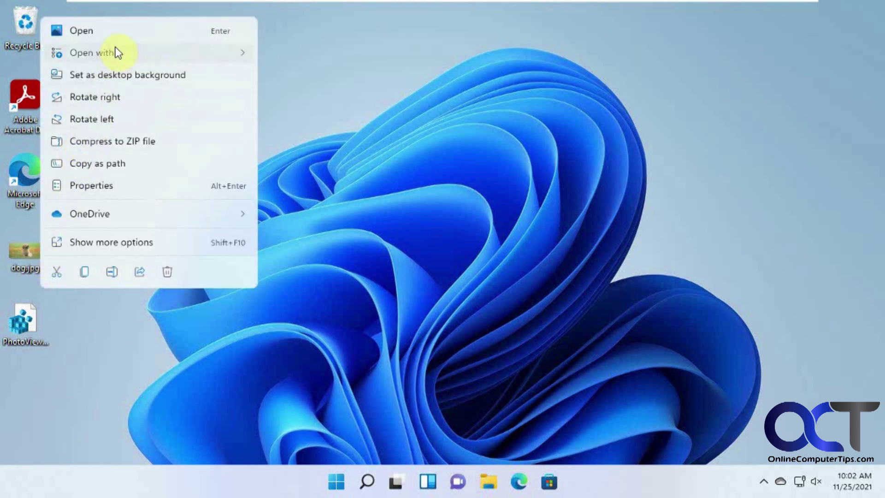
pyautogui.moveTo(134, 53)
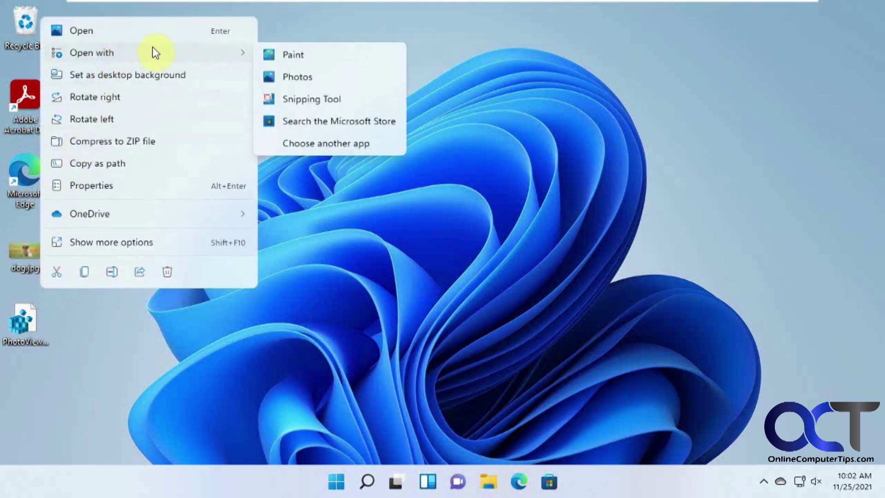
pyautogui.click(331, 143)
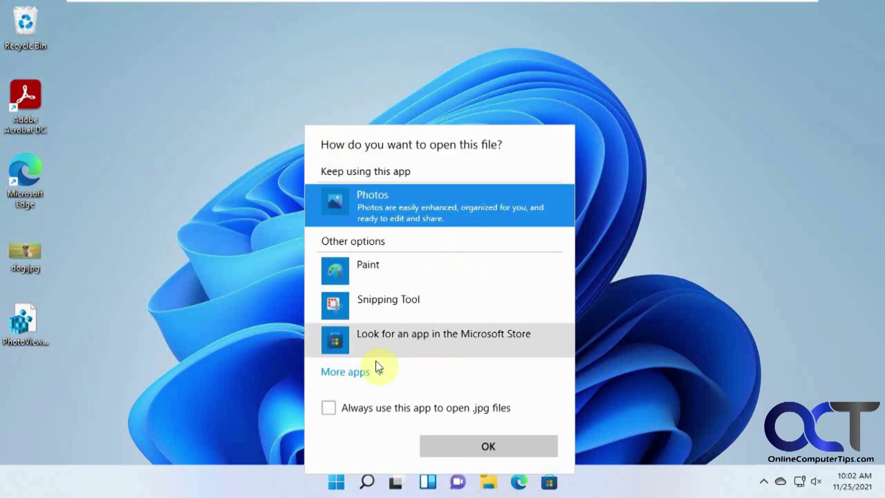
pyautogui.click(363, 372)
pyautogui.scroll(-4, 441, 366)
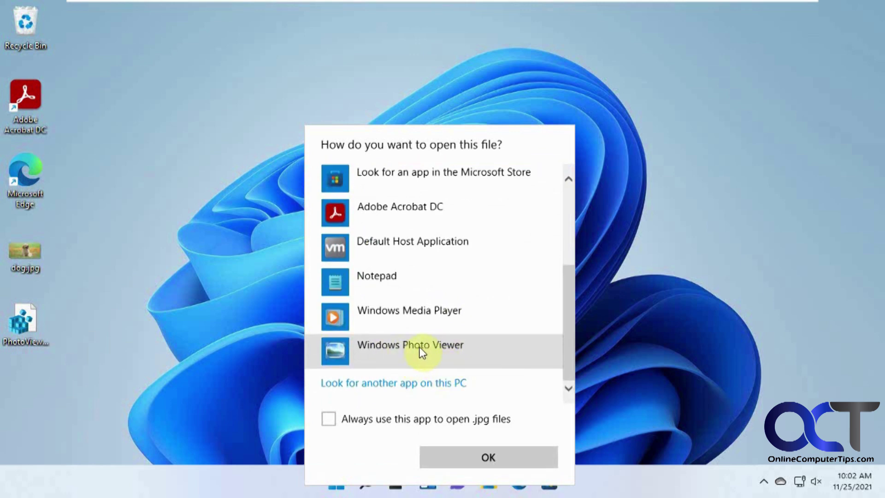
pyautogui.click(410, 349)
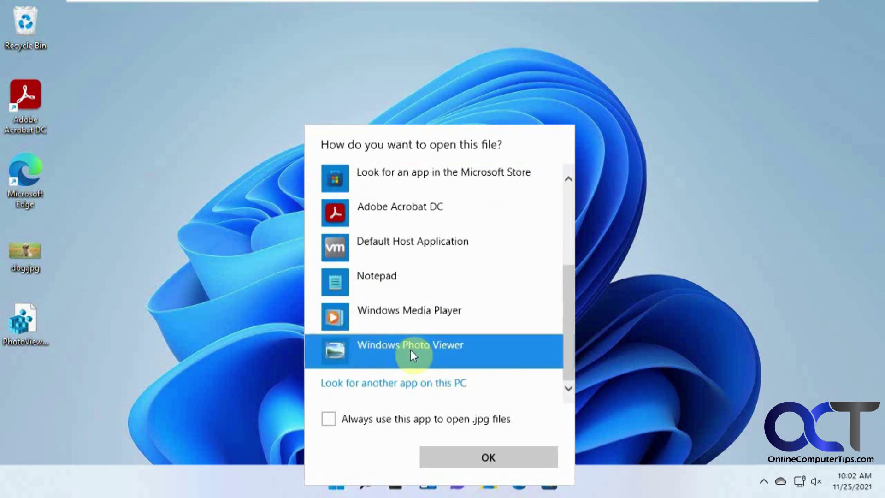
pyautogui.click(477, 456)
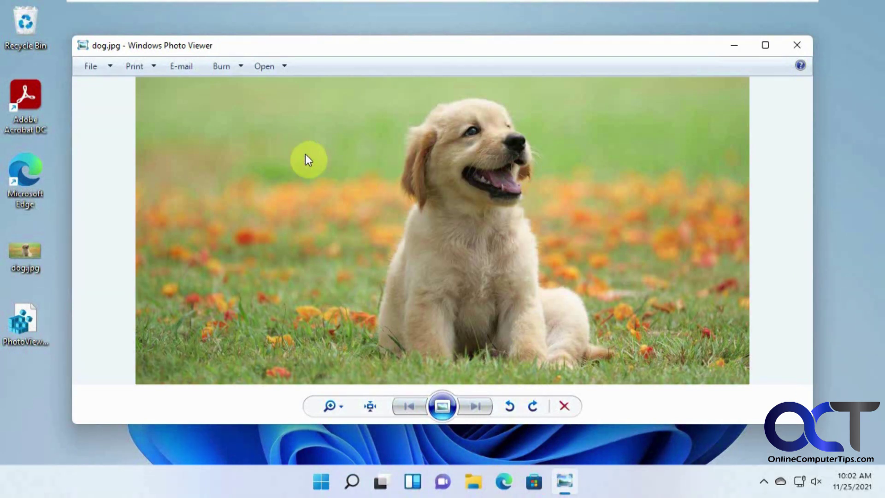
# Step: Check dog.jpg's properties, print options and e-mail attachment dialog, cancelling the attachment
pyautogui.click(112, 68)
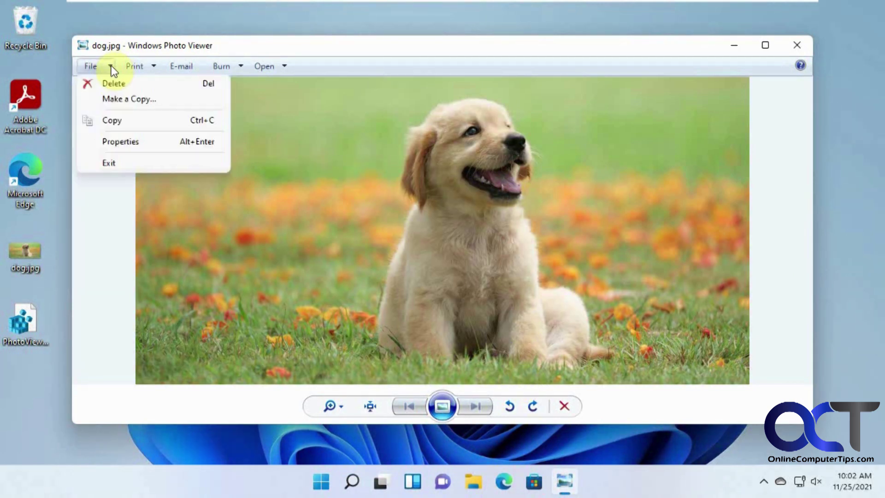
pyautogui.click(123, 141)
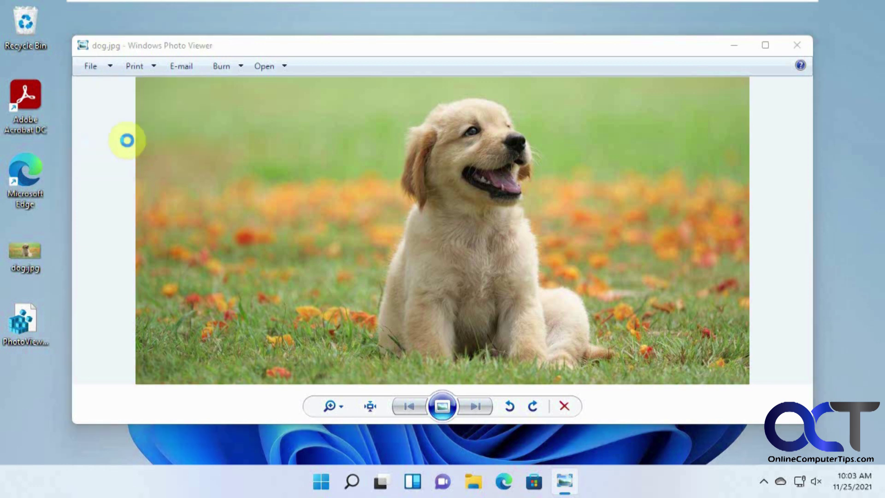
pyautogui.click(372, 116)
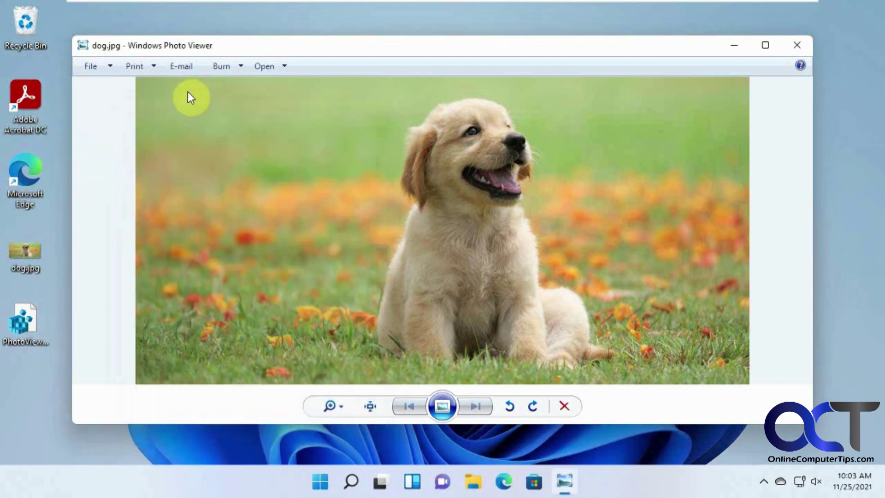
pyautogui.click(154, 68)
pyautogui.click(181, 68)
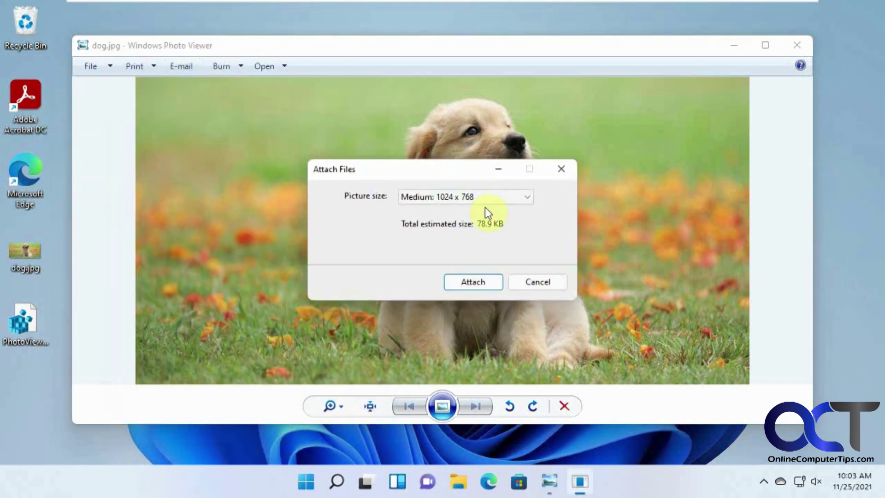
pyautogui.click(537, 282)
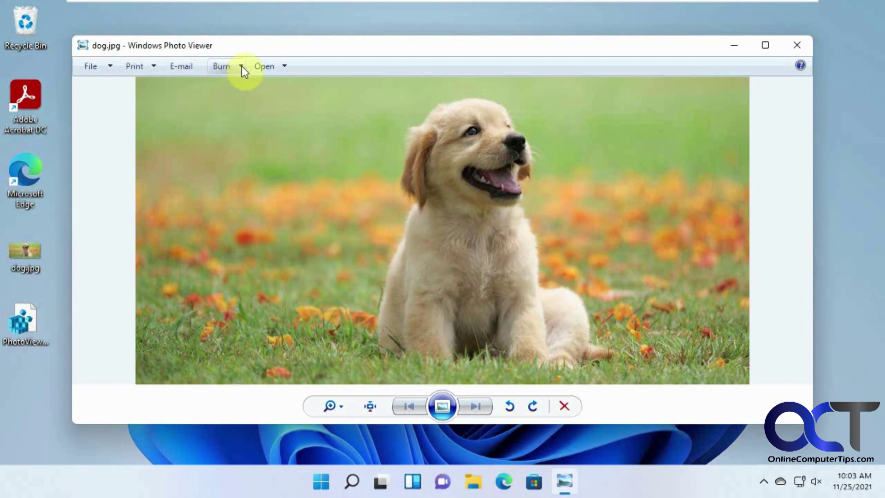
# Step: Browse the Open app list, then close Windows Photo Viewer
pyautogui.click(285, 67)
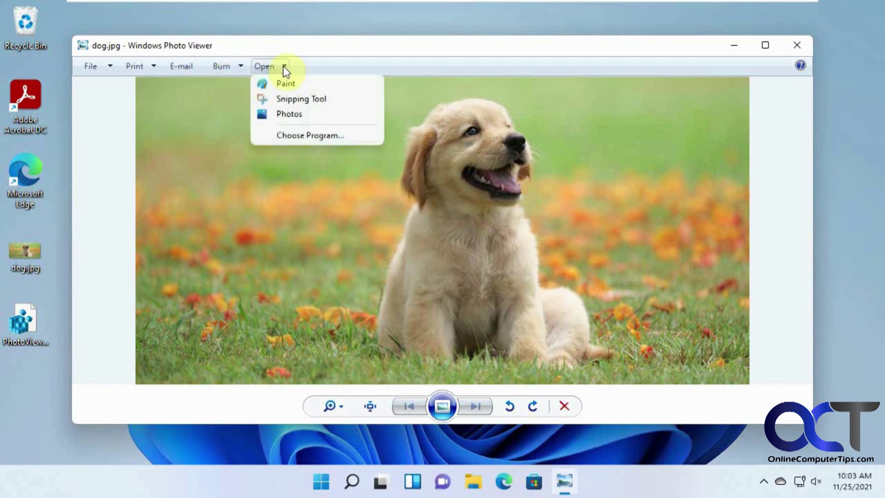
pyautogui.click(396, 49)
pyautogui.click(797, 44)
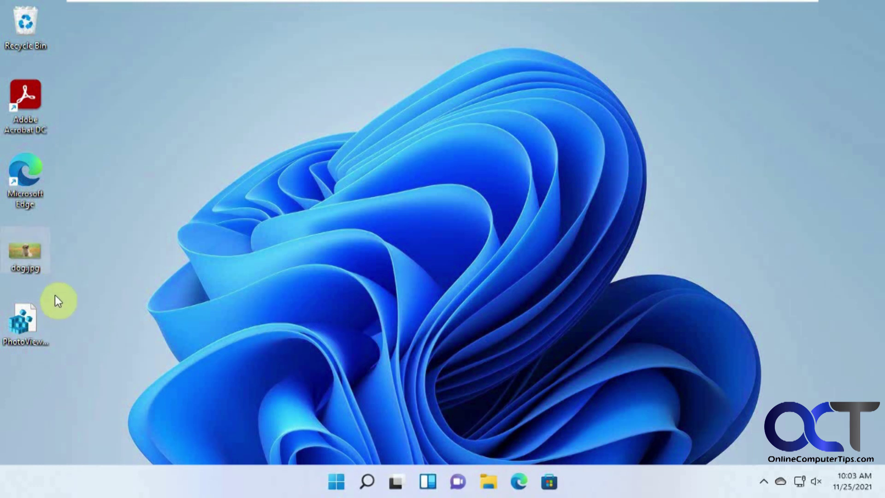
# Step: Open dog.jpg in Windows Photo Viewer with Always use this app ticked for .jpg files
pyautogui.rightClick(32, 259)
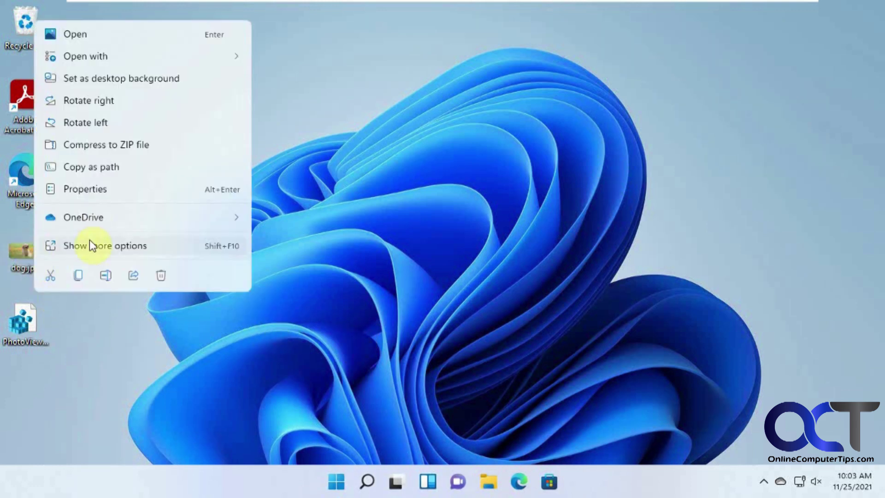
pyautogui.moveTo(102, 57)
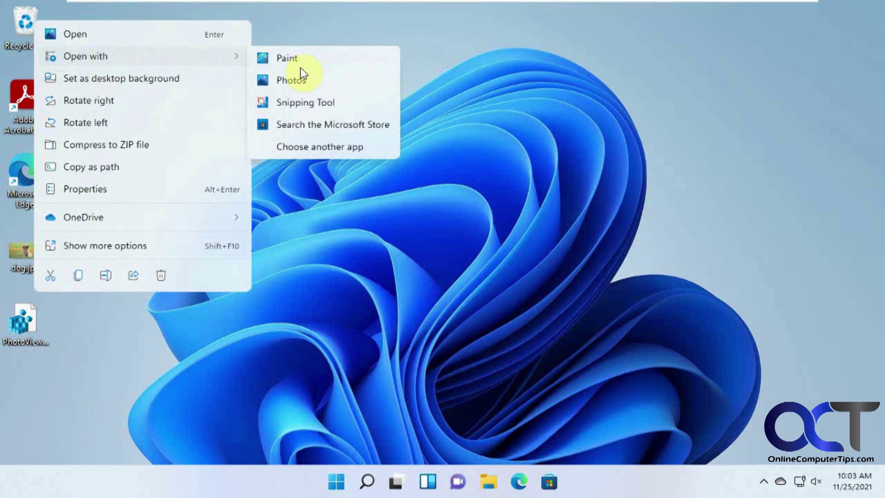
pyautogui.click(319, 144)
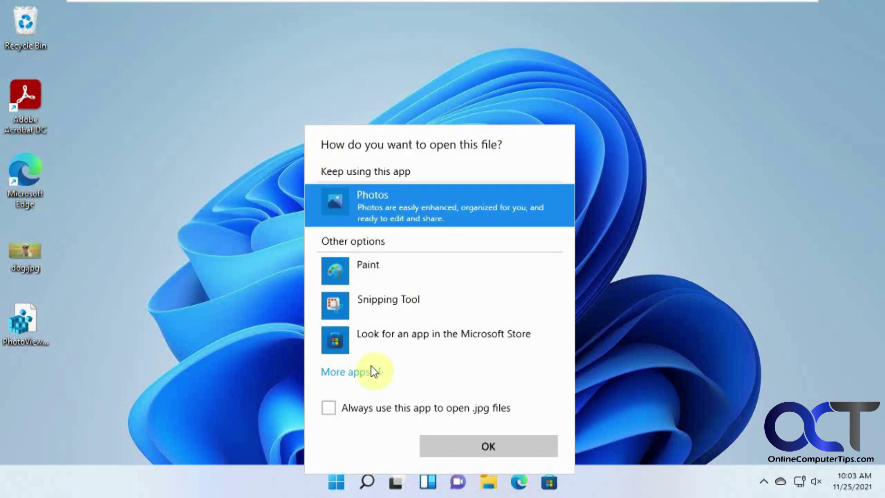
pyautogui.click(370, 369)
pyautogui.scroll(-4, 401, 355)
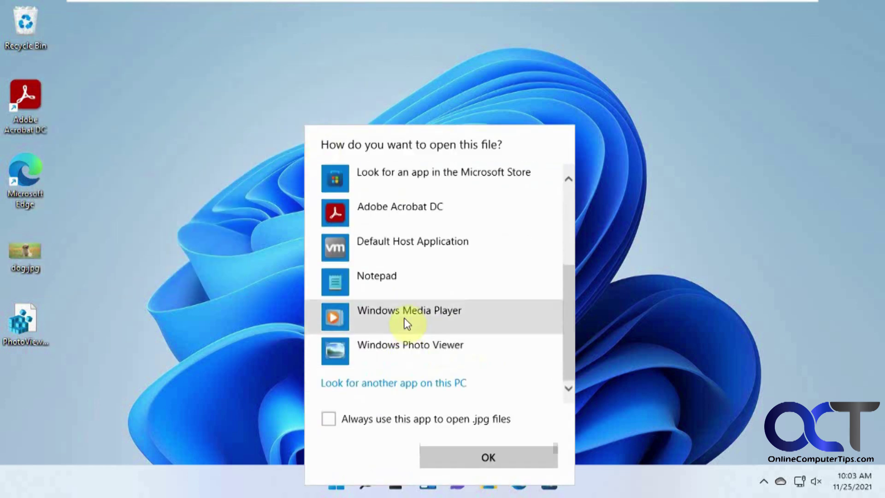
pyautogui.click(405, 346)
pyautogui.click(329, 419)
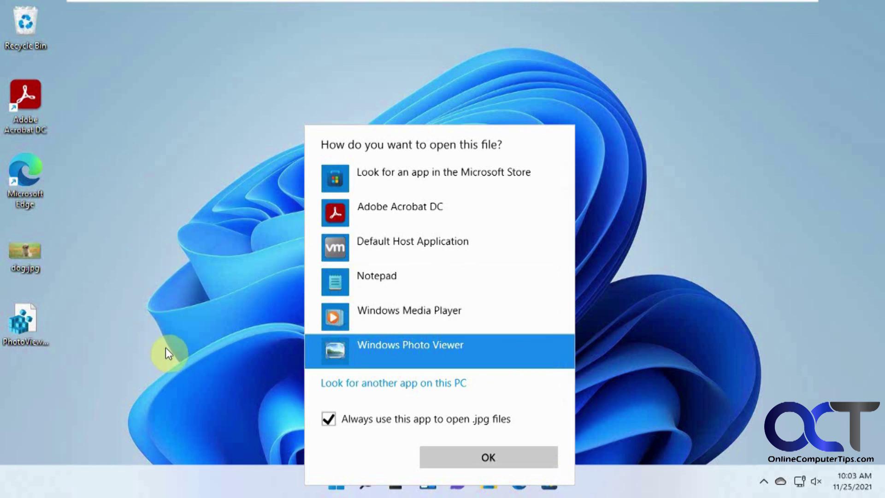
pyautogui.click(485, 453)
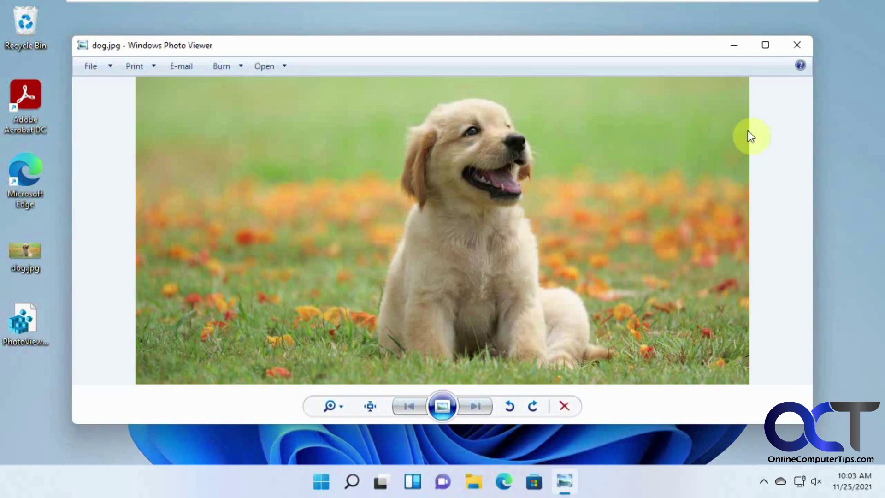
# Step: Close the viewer, reopen dog.jpg to confirm Photo Viewer is the default, then close it
pyautogui.click(798, 46)
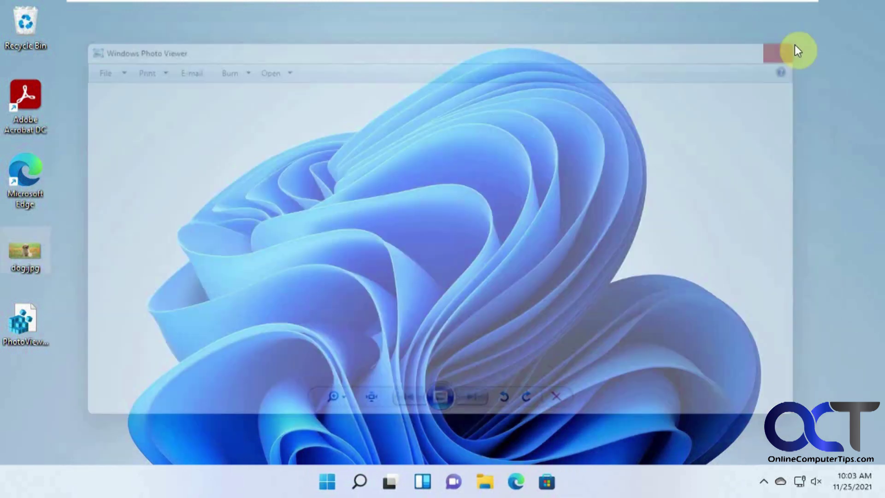
pyautogui.doubleClick(30, 256)
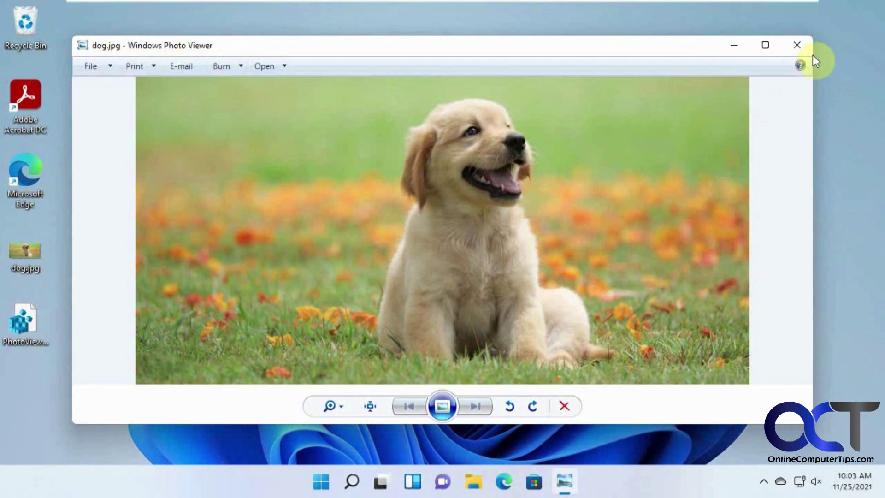
pyautogui.click(796, 45)
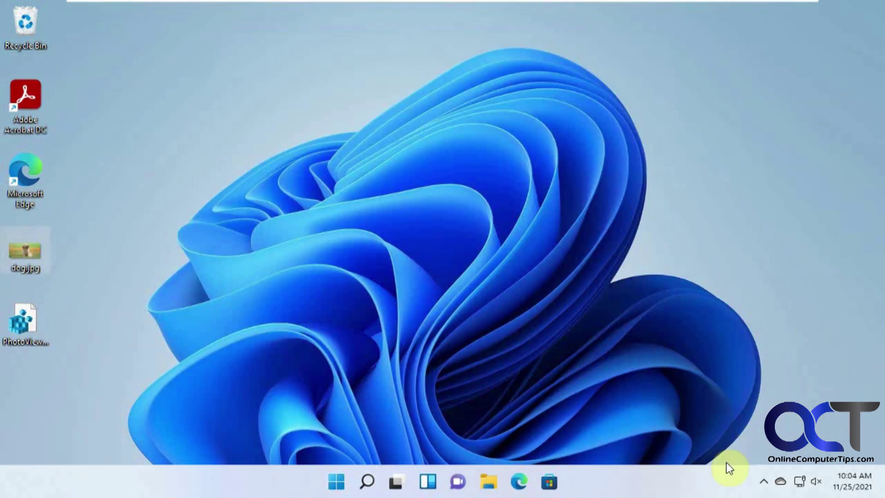
# Step: Go to Settings > Apps > Default apps and open Choose defaults by file type
pyautogui.click(336, 481)
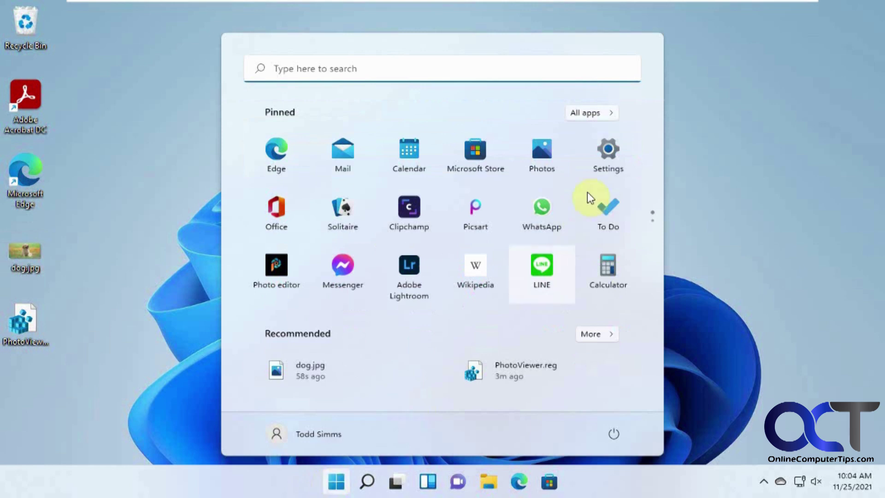
pyautogui.click(603, 157)
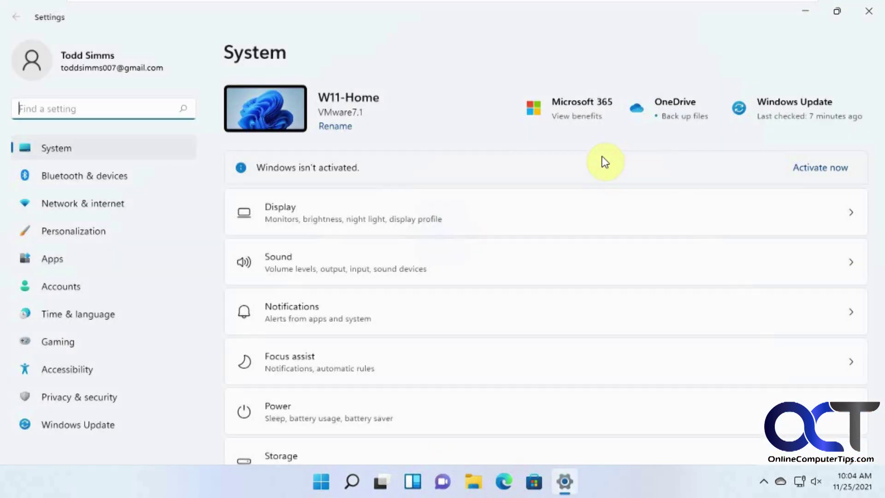
pyautogui.click(68, 261)
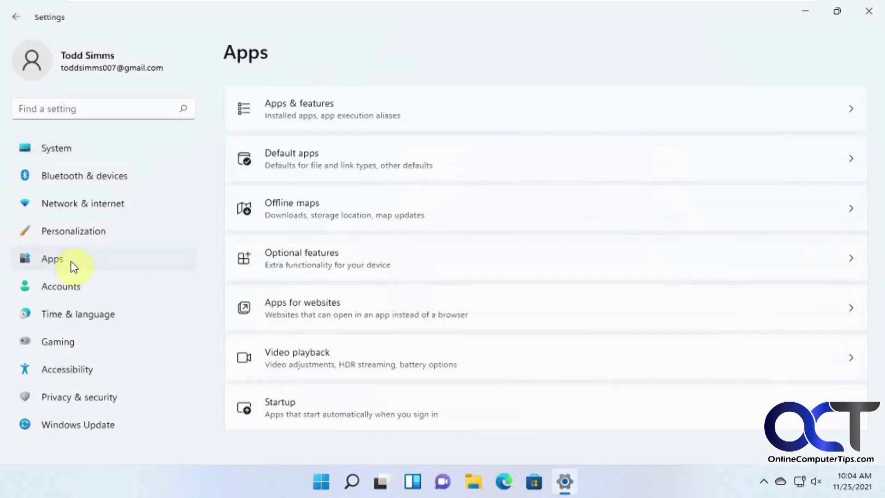
pyautogui.click(313, 156)
pyautogui.scroll(-4, 449, 318)
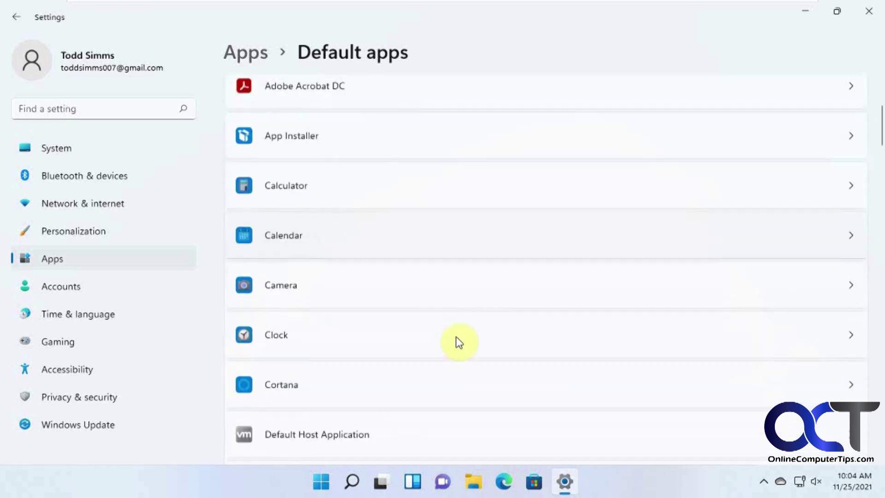
pyautogui.scroll(-20, 459, 342)
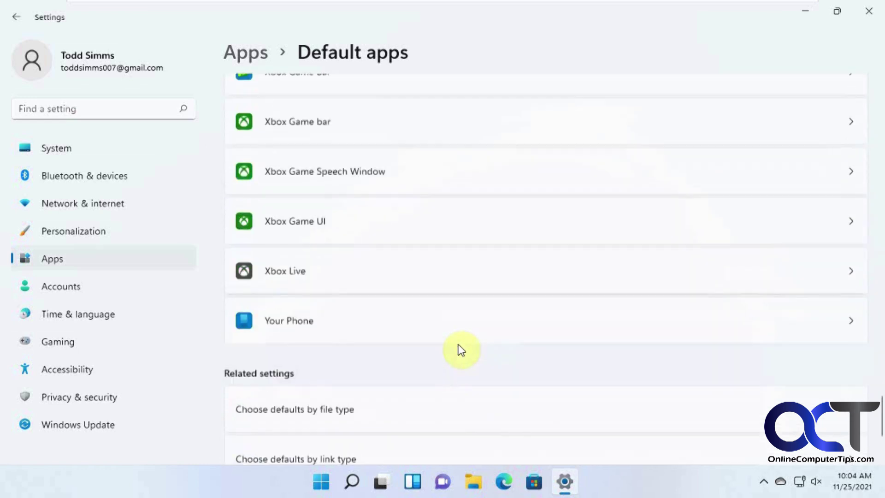
pyautogui.scroll(-3, 461, 351)
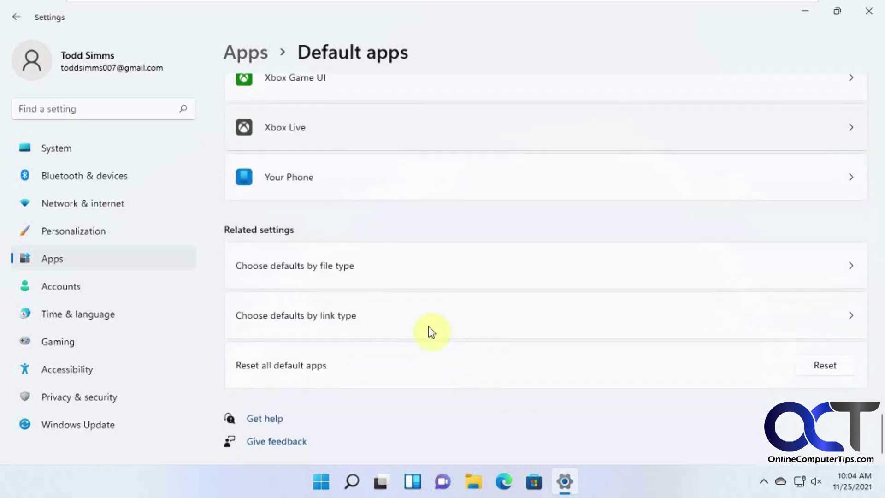
pyautogui.click(338, 267)
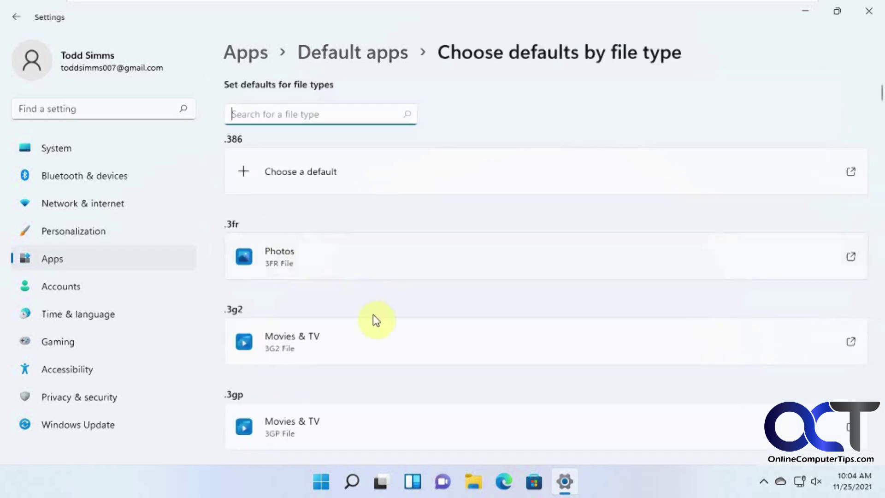
# Step: Scroll the file type list down and select the .png entry to change its default app
pyautogui.scroll(-20, 380, 322)
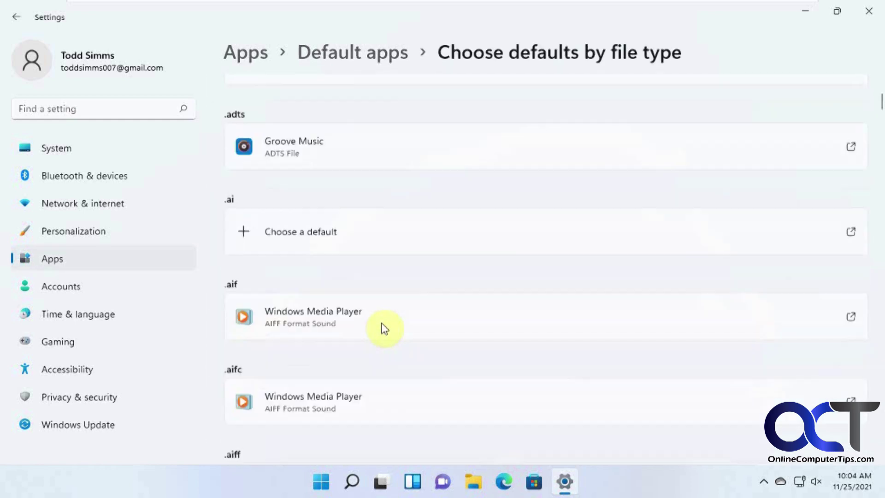
pyautogui.scroll(-20, 385, 328)
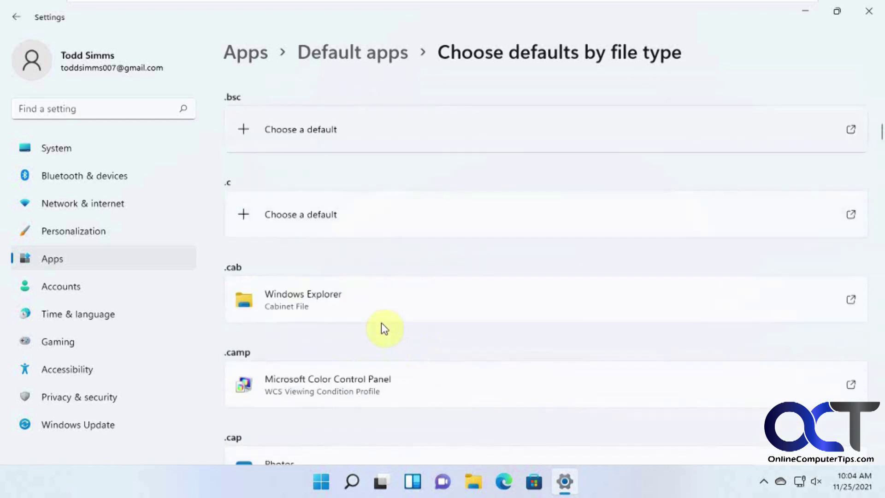
pyautogui.scroll(-15, 385, 328)
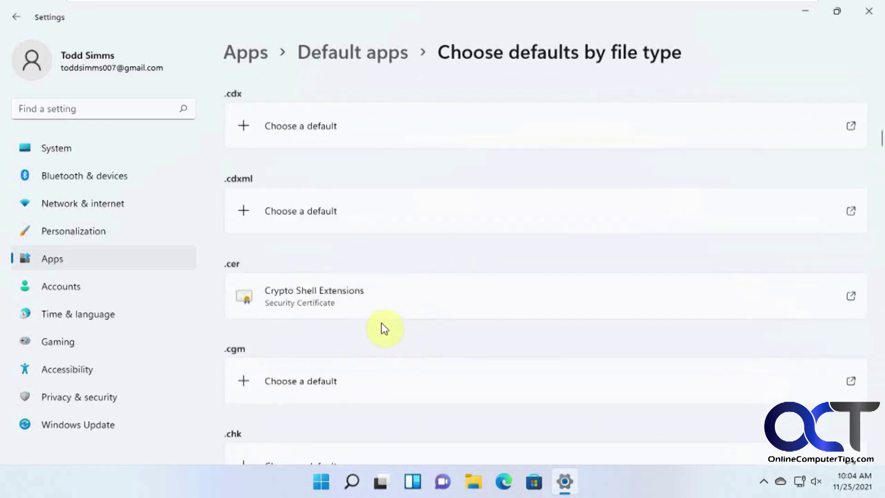
pyautogui.scroll(-20, 385, 328)
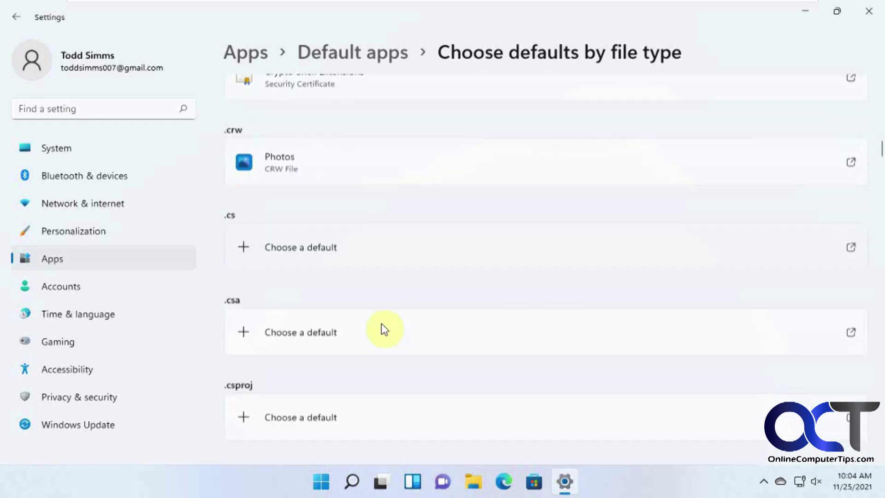
pyautogui.scroll(-15, 382, 324)
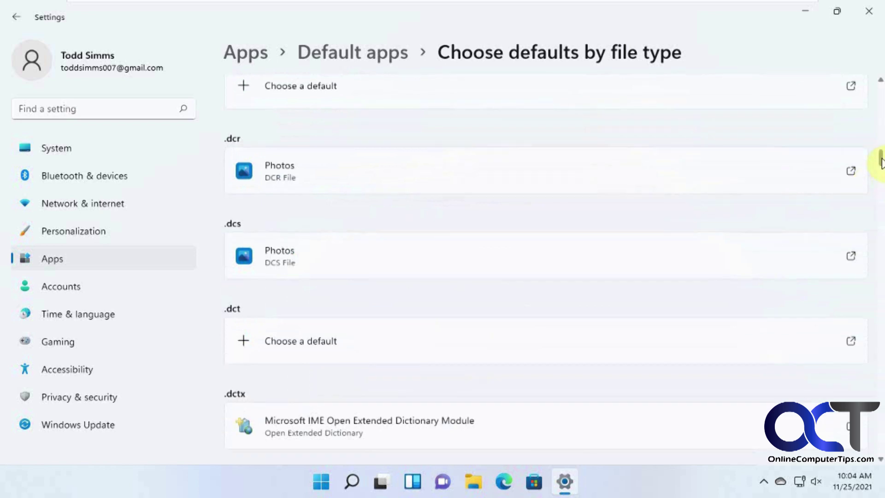
pyautogui.moveTo(880, 161); pyautogui.dragTo(880, 325)
pyautogui.click(344, 344)
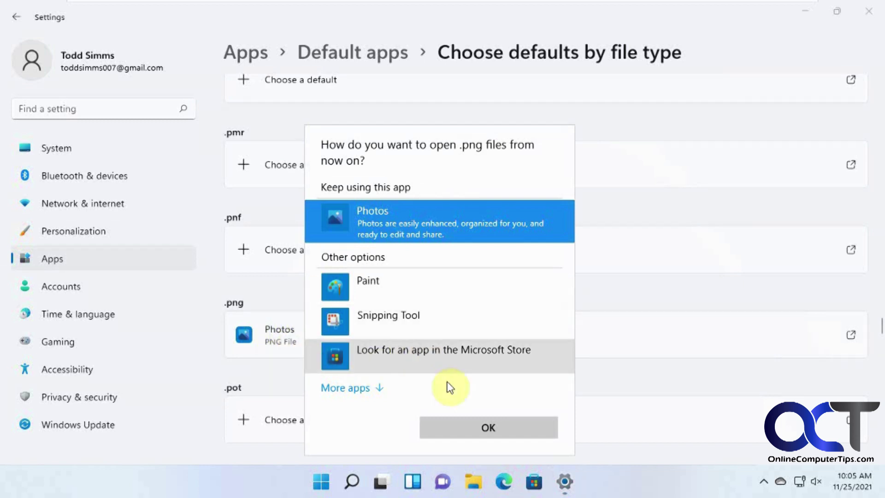
# Step: Choose Windows Photo Viewer from More apps as the .png default, then minimize Settings
pyautogui.click(379, 389)
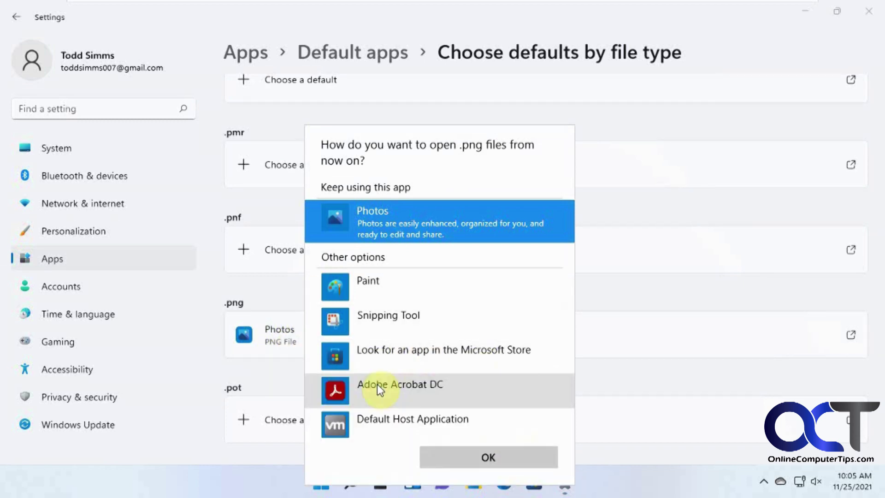
pyautogui.scroll(-3, 428, 364)
pyautogui.click(426, 407)
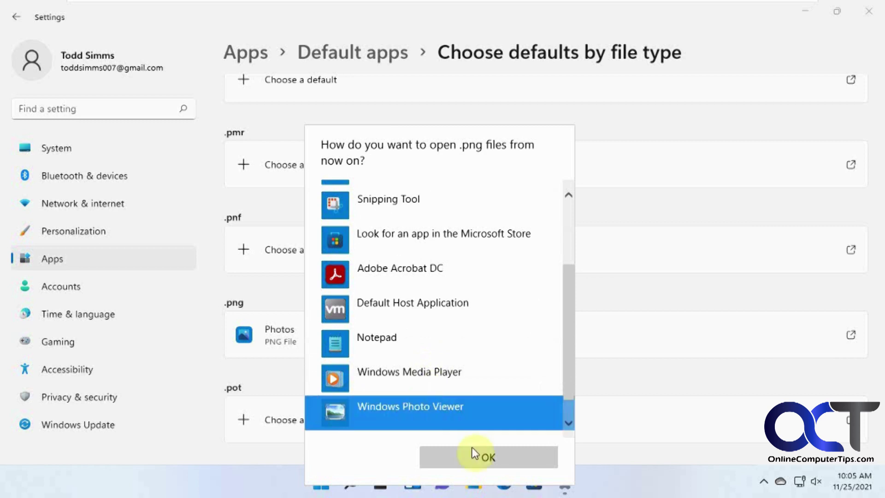
pyautogui.click(474, 455)
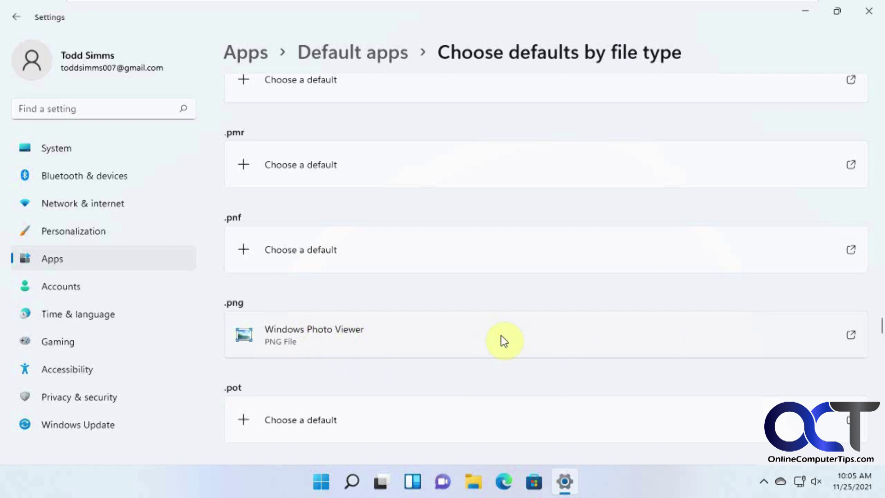
pyautogui.click(807, 11)
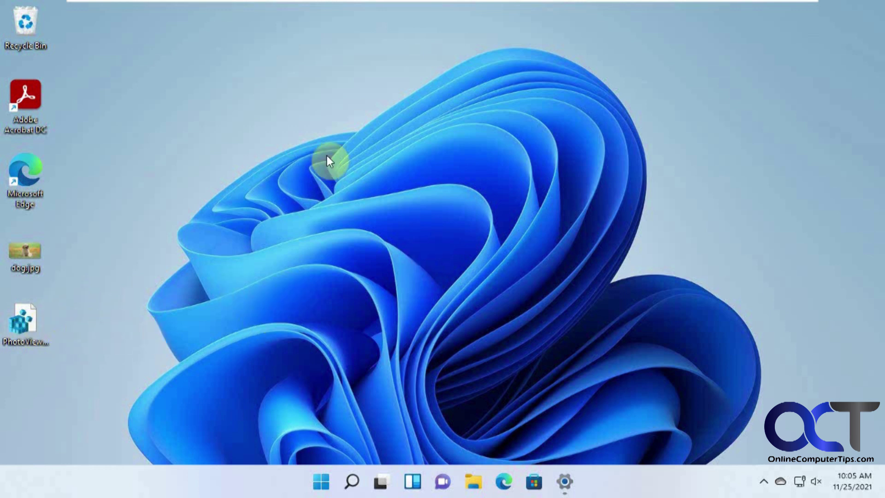
# Step: Select the PhotoViewer.reg file on the desktop
pyautogui.click(35, 355)
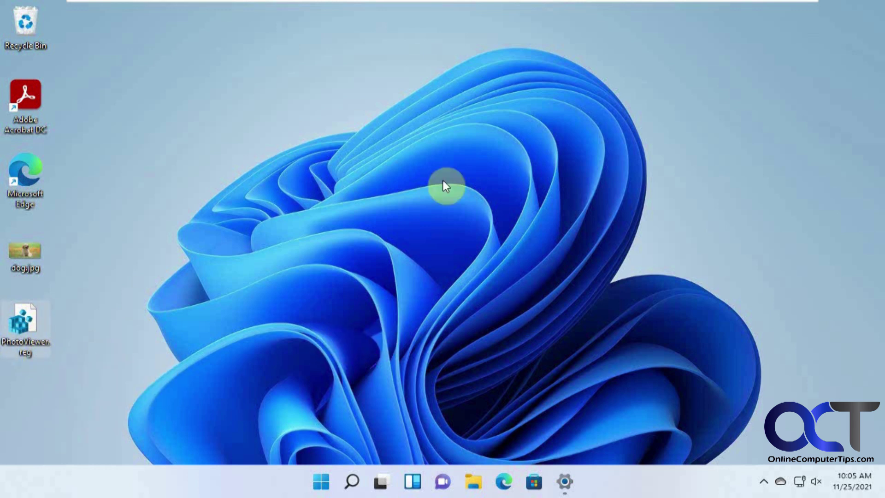